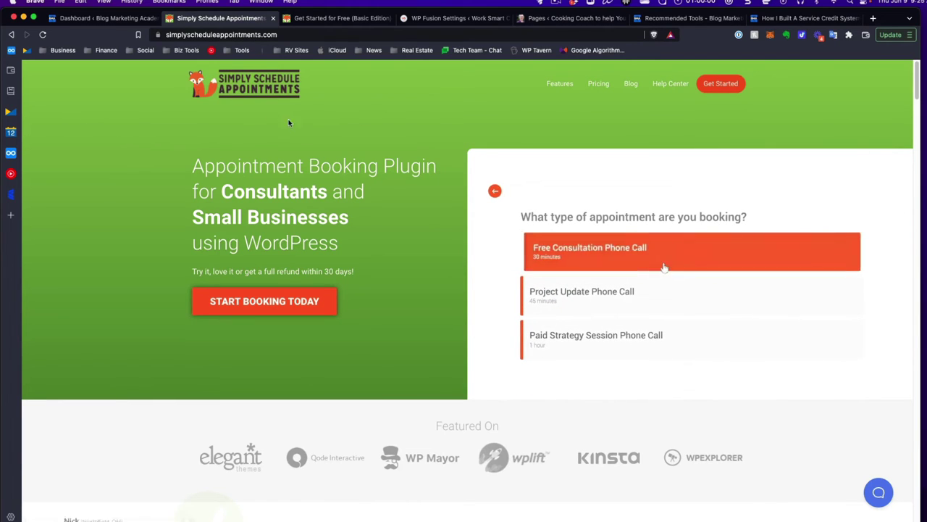
# Try the Free Consultation Phone Call in the demo widget, then scroll down to the integration logos.
pyautogui.click(662, 265)
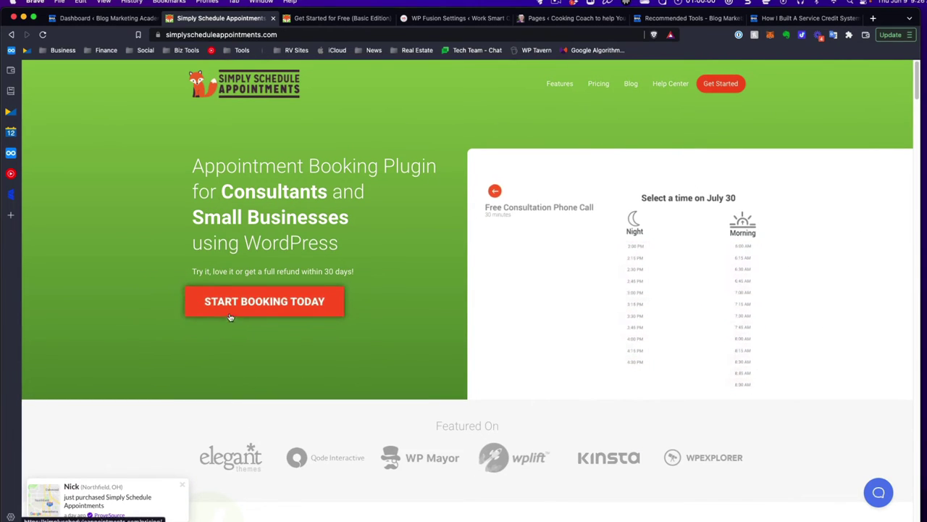
pyautogui.scroll(-4, 229, 300)
pyautogui.scroll(-3, 230, 300)
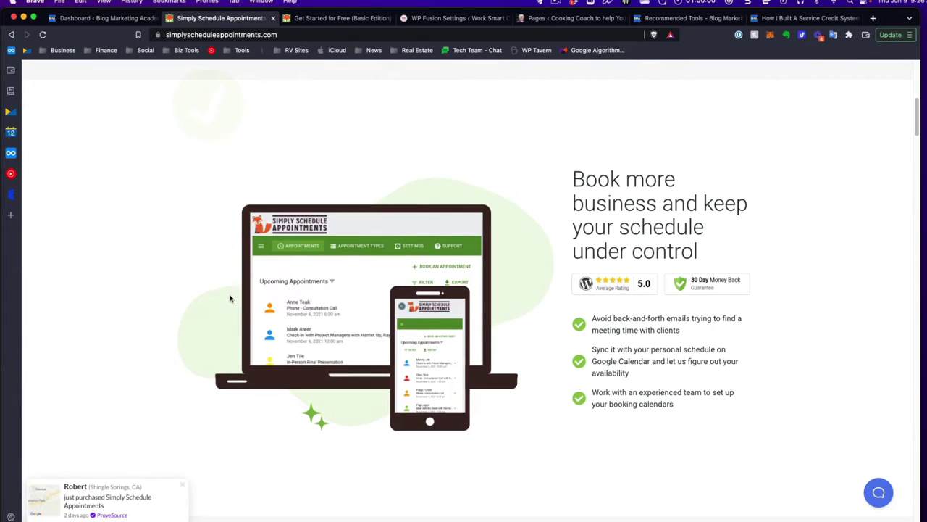
pyautogui.scroll(-1, 232, 298)
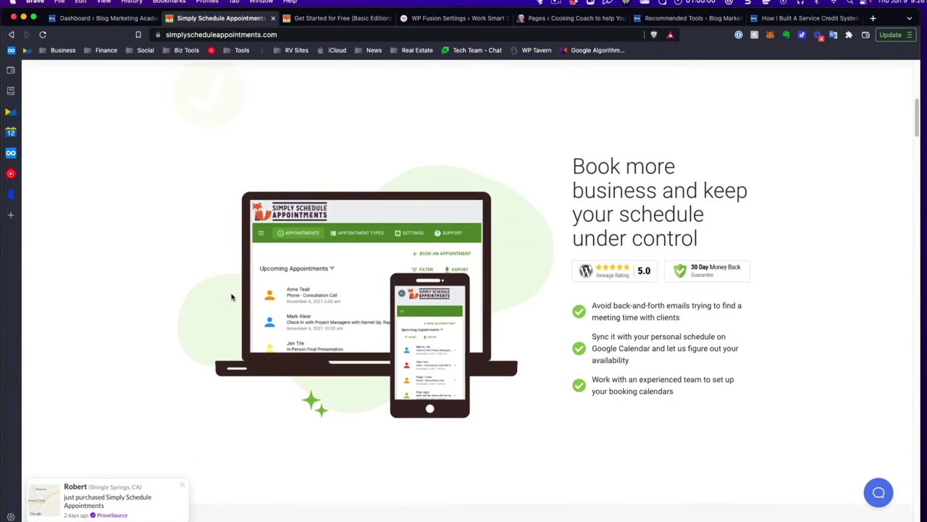
pyautogui.scroll(-1, 232, 297)
pyautogui.scroll(-8, 231, 298)
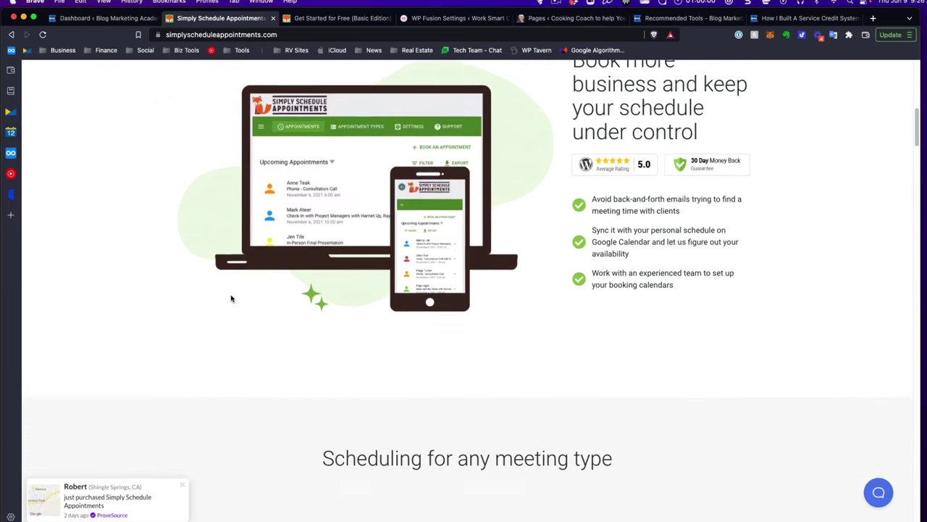
pyautogui.scroll(-3, 231, 298)
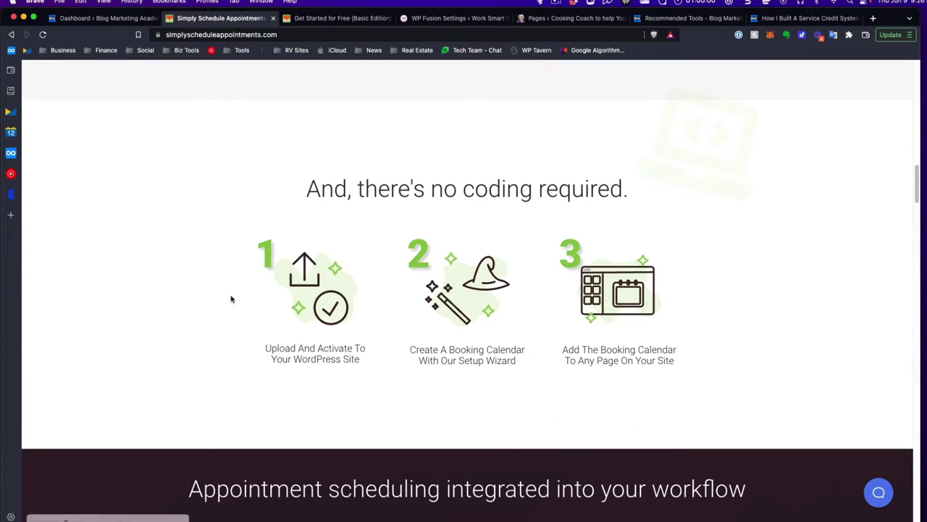
pyautogui.scroll(-2, 231, 298)
pyautogui.scroll(-3, 231, 299)
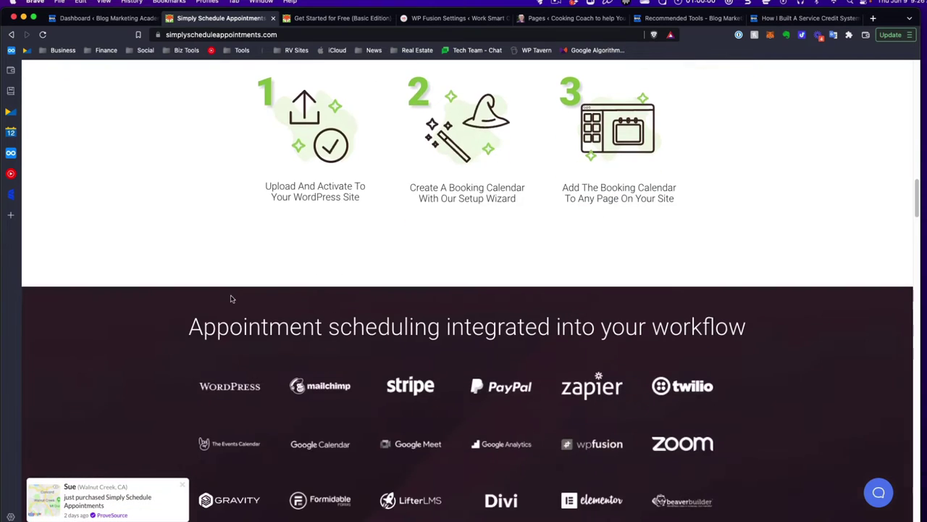
pyautogui.scroll(-1, 231, 298)
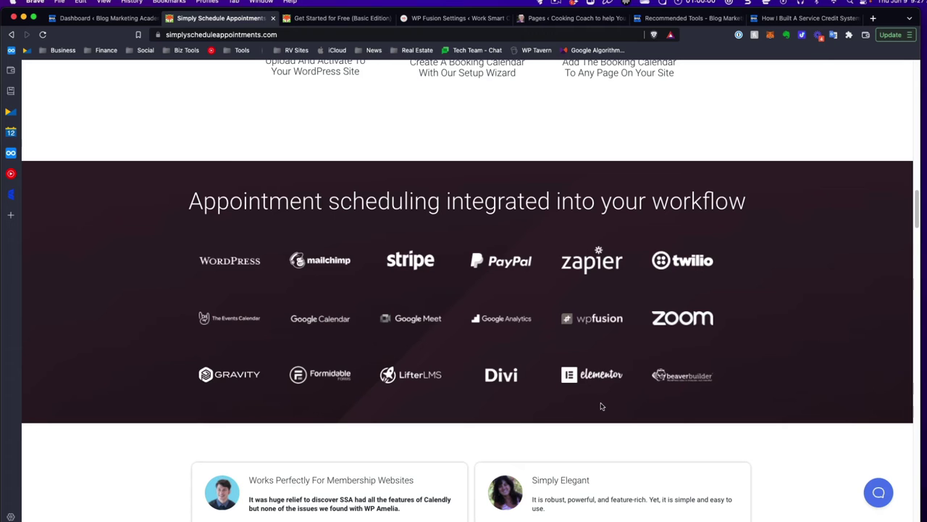
# Scroll through the homepage testimonials and feature cards.
pyautogui.scroll(-5, 637, 383)
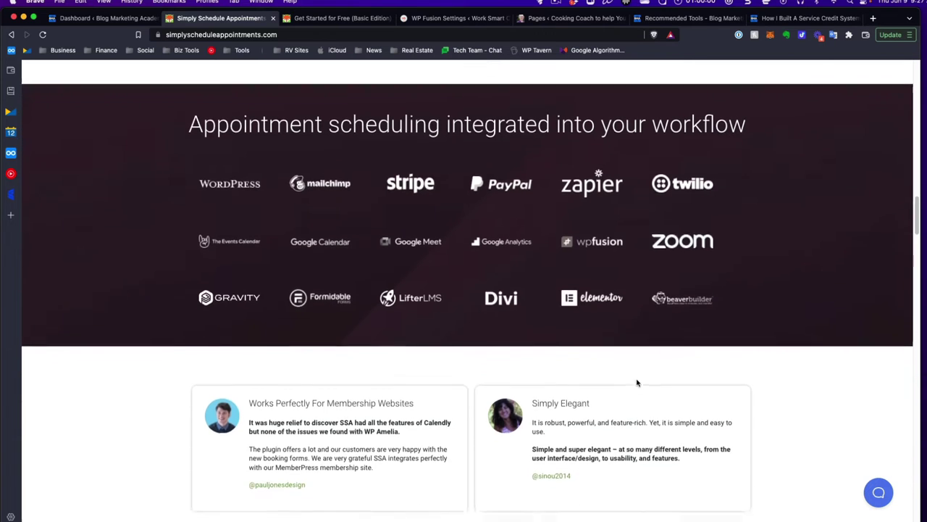
pyautogui.scroll(-10, 637, 383)
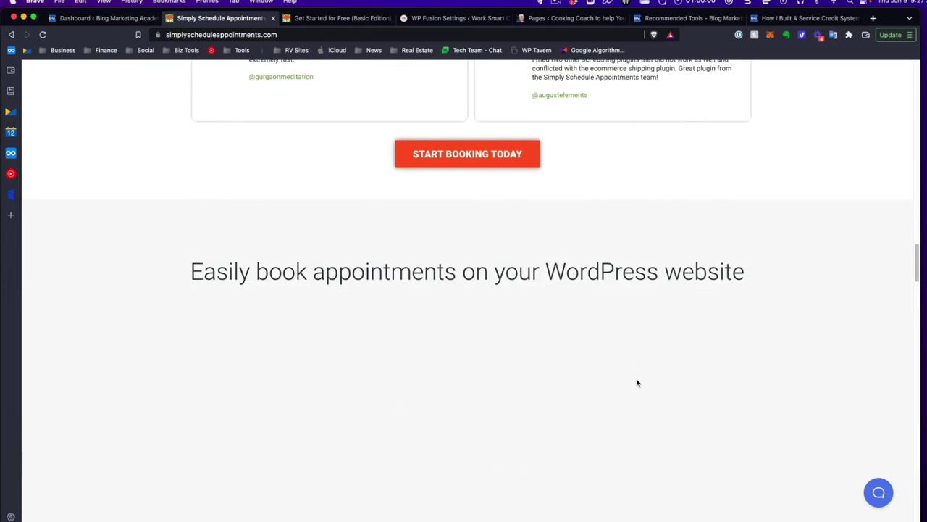
pyautogui.scroll(-5, 638, 382)
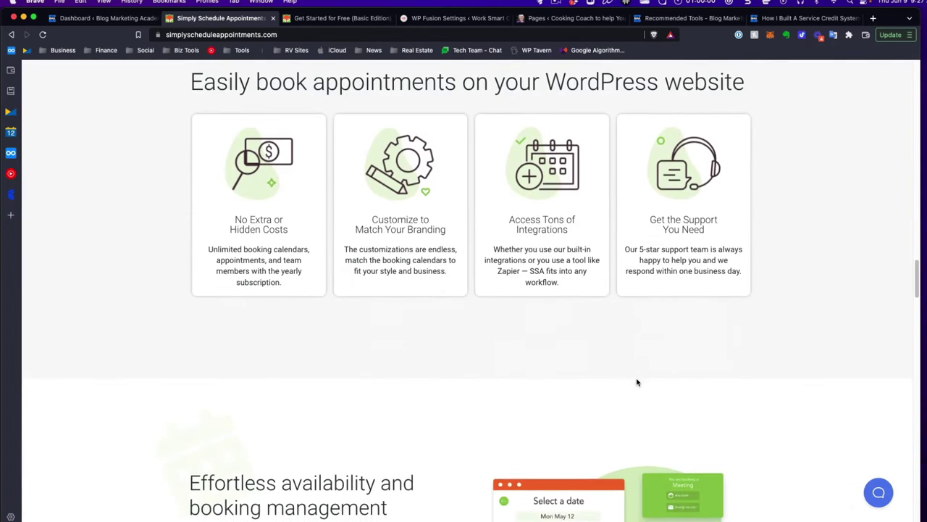
pyautogui.scroll(-4, 637, 383)
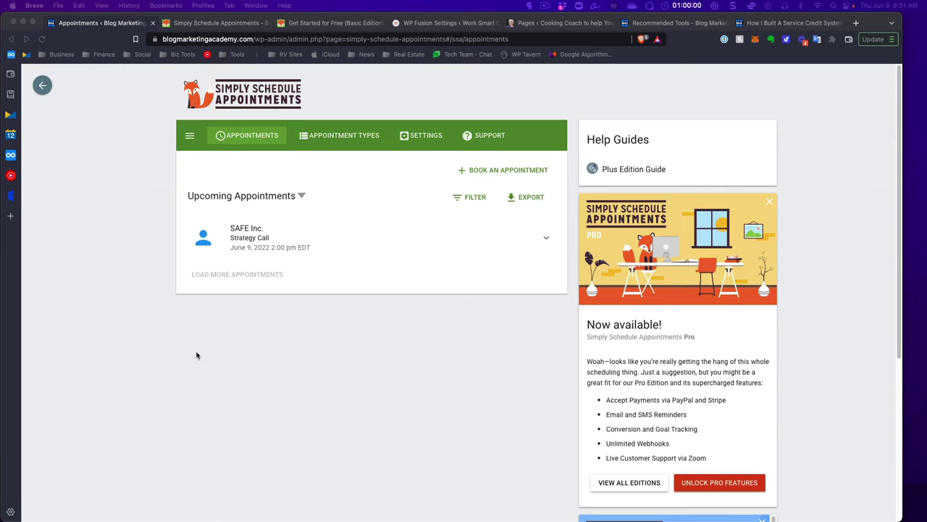
# Show the Appointment Types list with its single one-hour Strategy Call (slug strategy-call).
pyautogui.click(286, 340)
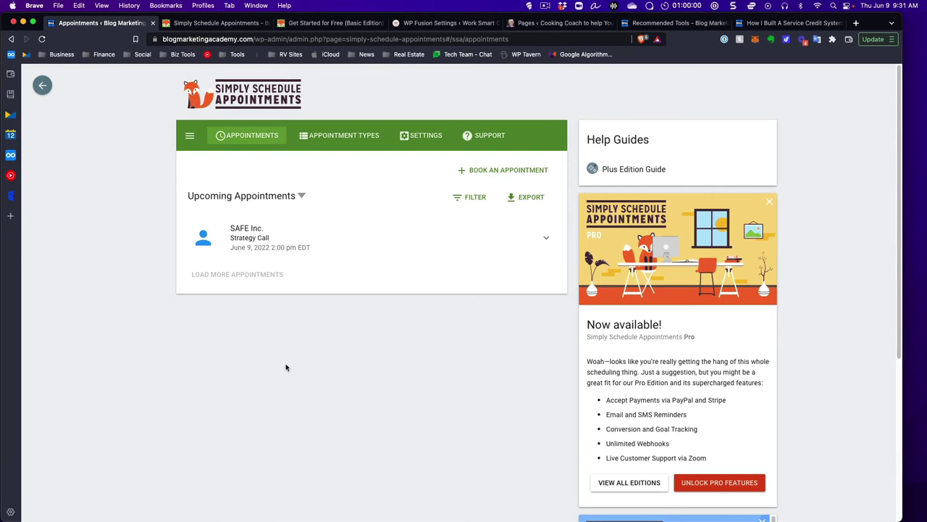
pyautogui.click(345, 136)
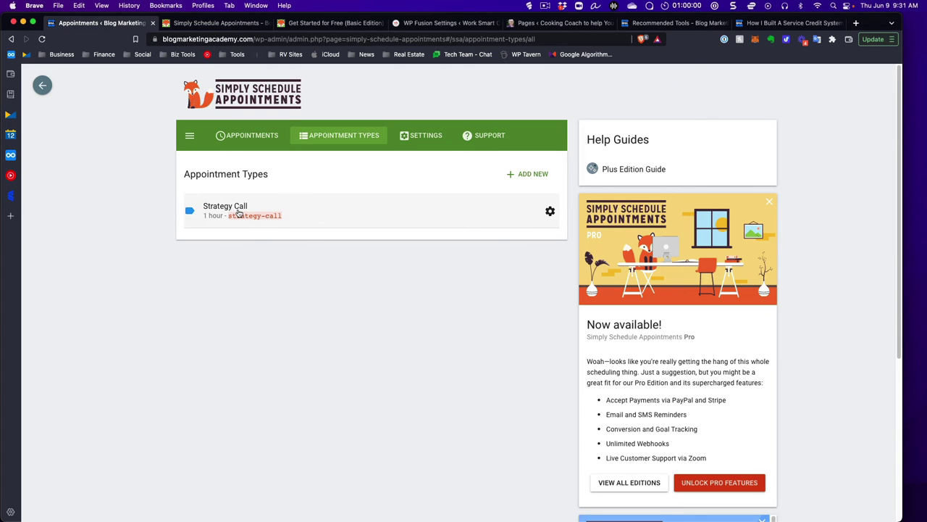
pyautogui.click(424, 134)
# Review the settings cards from General Settings through Google, MailChimp, Zoom and Webex.
pyautogui.scroll(-1, 518, 221)
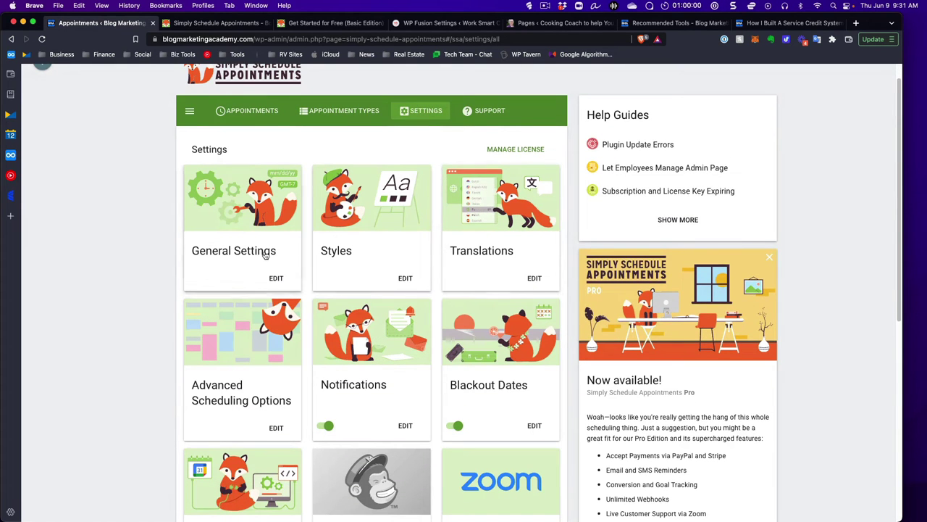
pyautogui.scroll(-3, 261, 247)
pyautogui.scroll(-3, 262, 247)
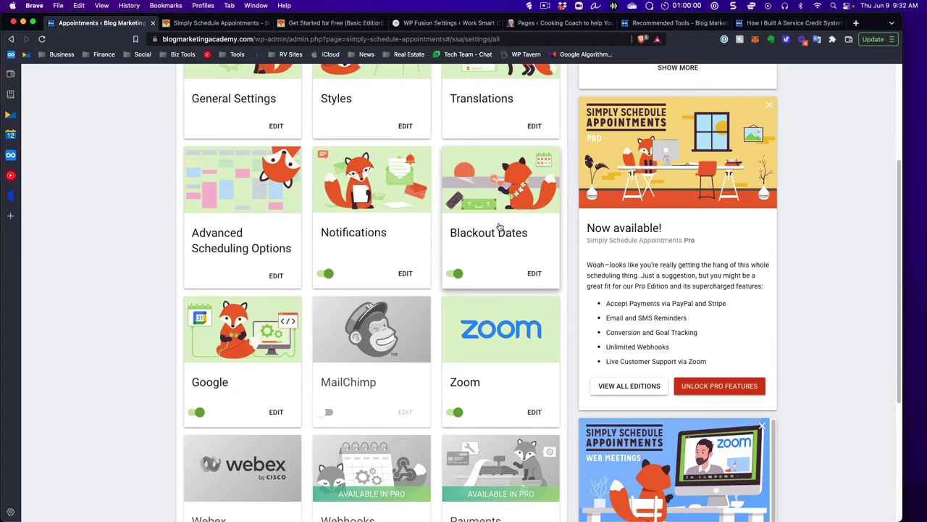
pyautogui.scroll(-2, 507, 217)
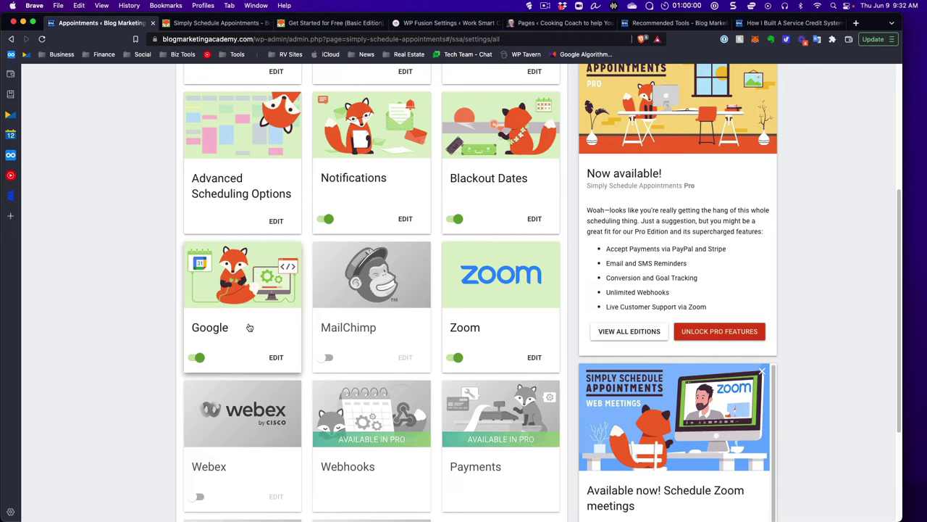
pyautogui.scroll(5, 217, 304)
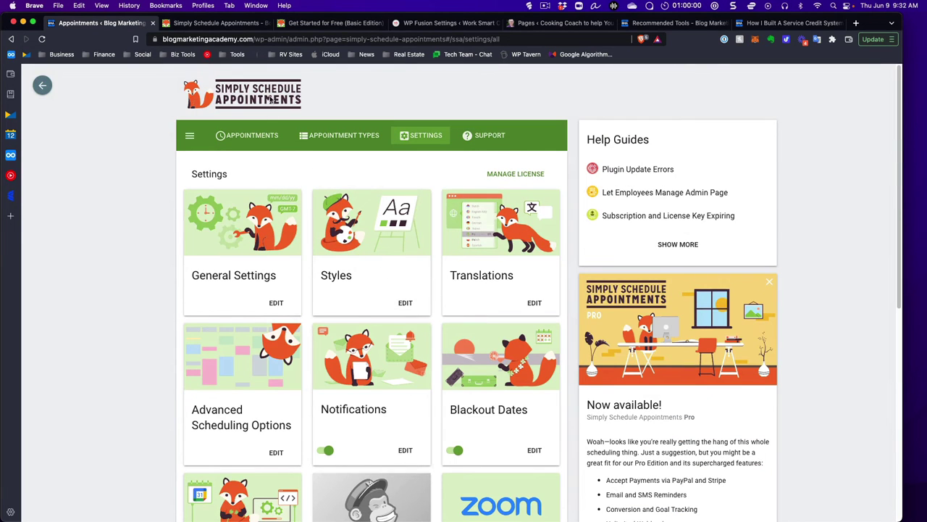
pyautogui.scroll(-3, 82, 250)
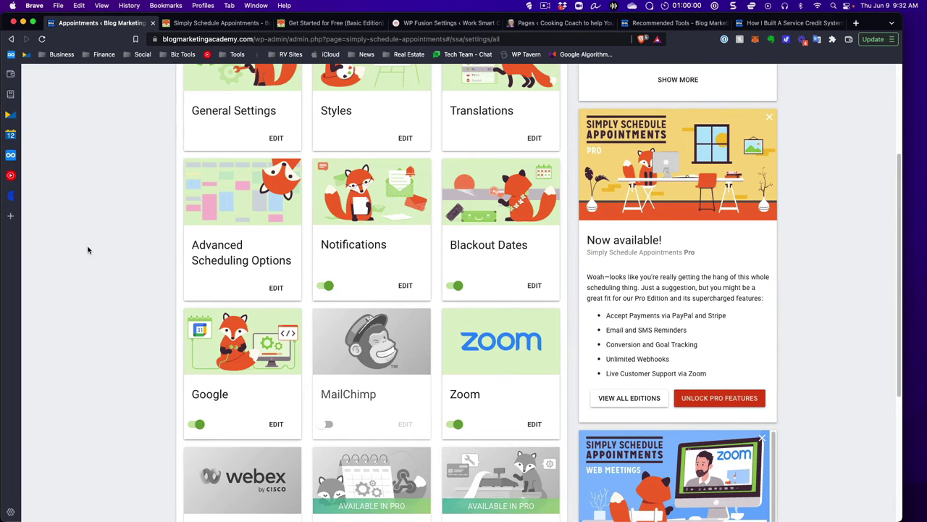
pyautogui.scroll(-2, 88, 248)
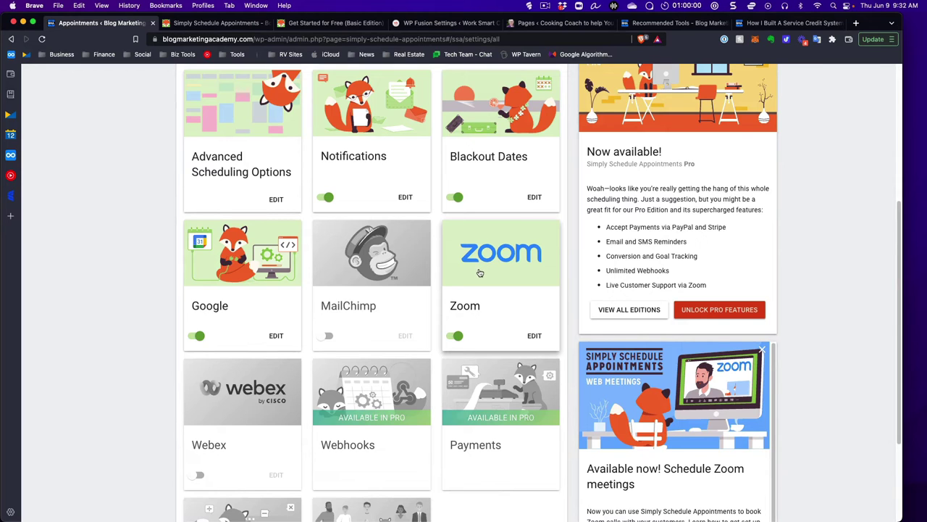
pyautogui.scroll(-1, 480, 272)
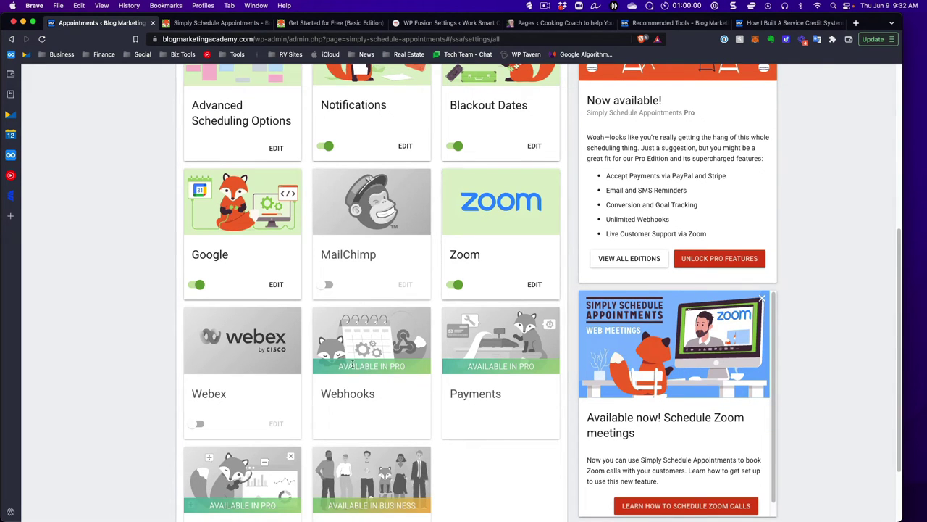
pyautogui.scroll(-2, 377, 370)
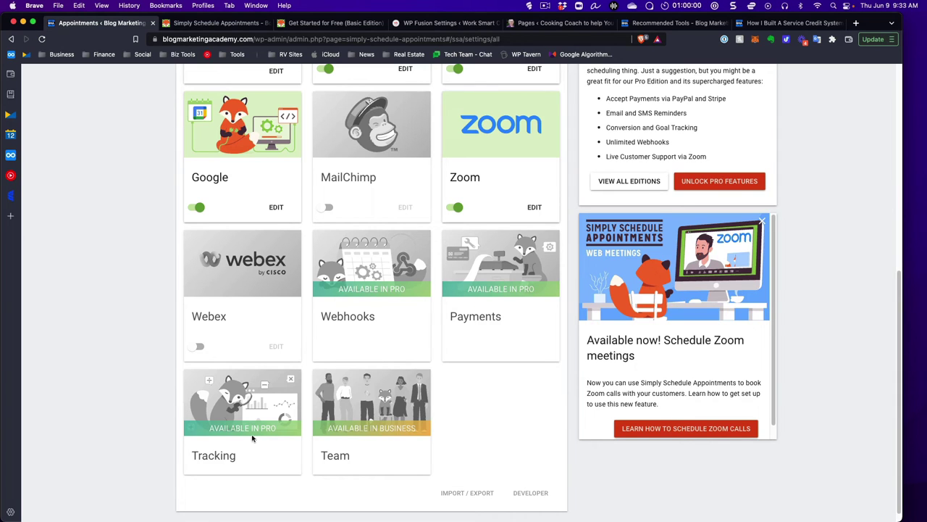
pyautogui.scroll(1, 566, 435)
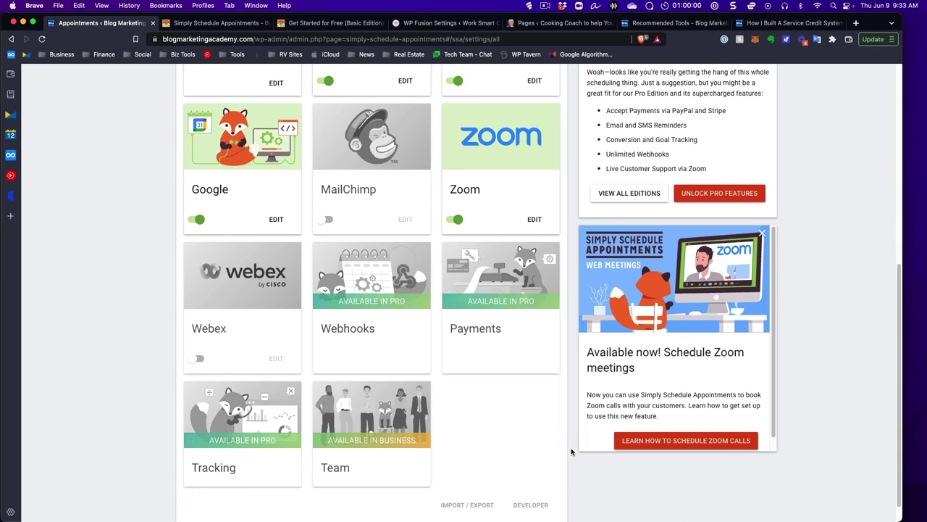
pyautogui.scroll(10, 571, 452)
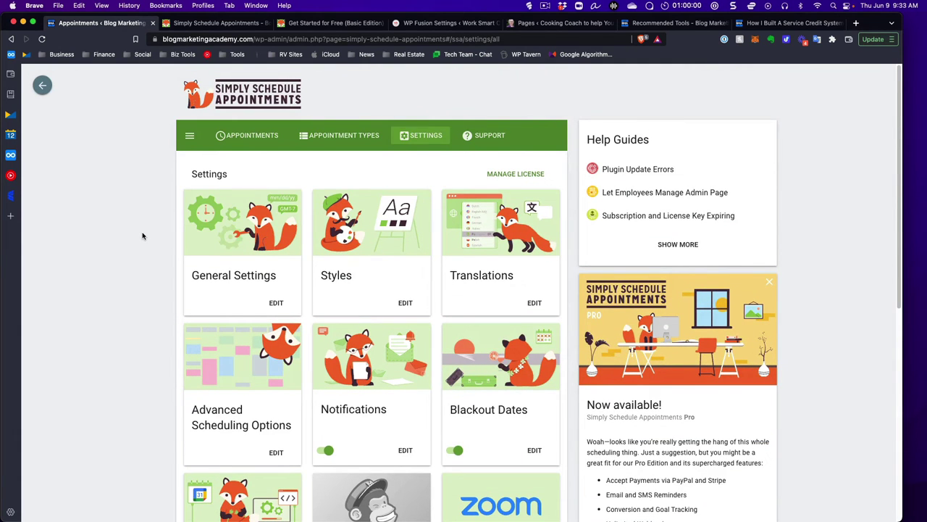
# Scroll to the Simply Schedule Appointments Integration section, which has FluentCRM guest-booking sync enabled.
pyautogui.scroll(-1, 150, 234)
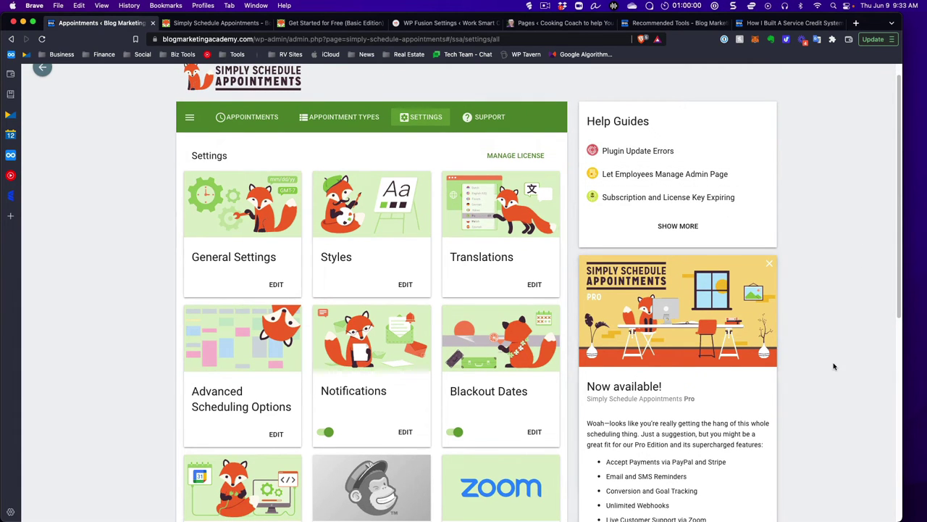
pyautogui.scroll(-3, 834, 364)
pyautogui.scroll(-10, 834, 363)
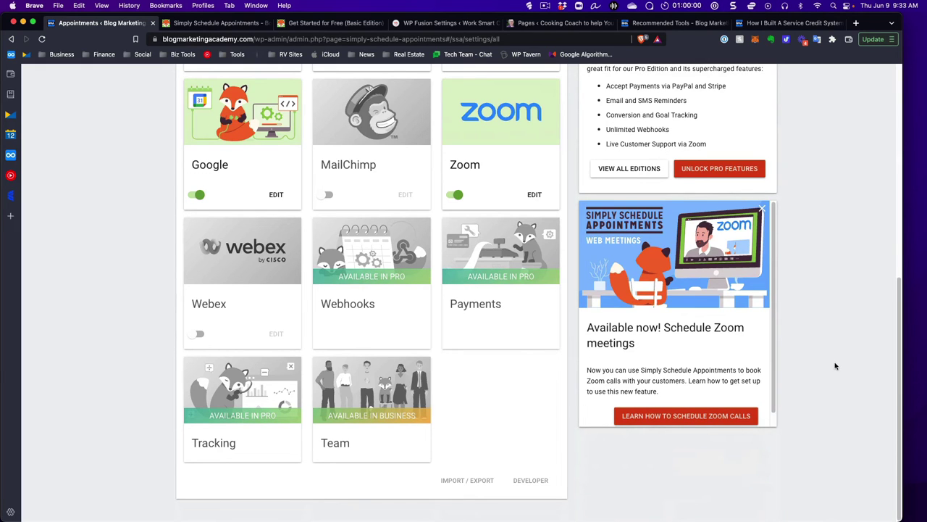
pyautogui.scroll(12, 830, 365)
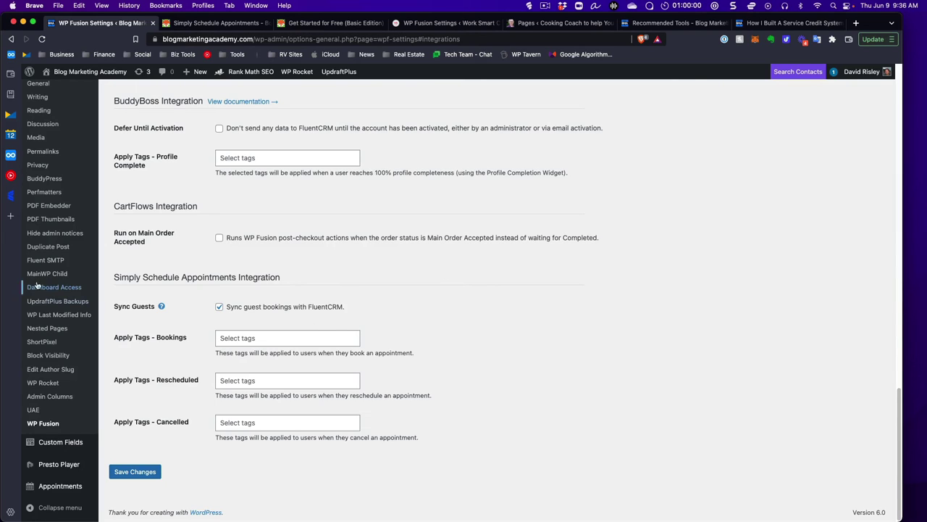
pyautogui.moveTo(113, 277); pyautogui.dragTo(314, 274)
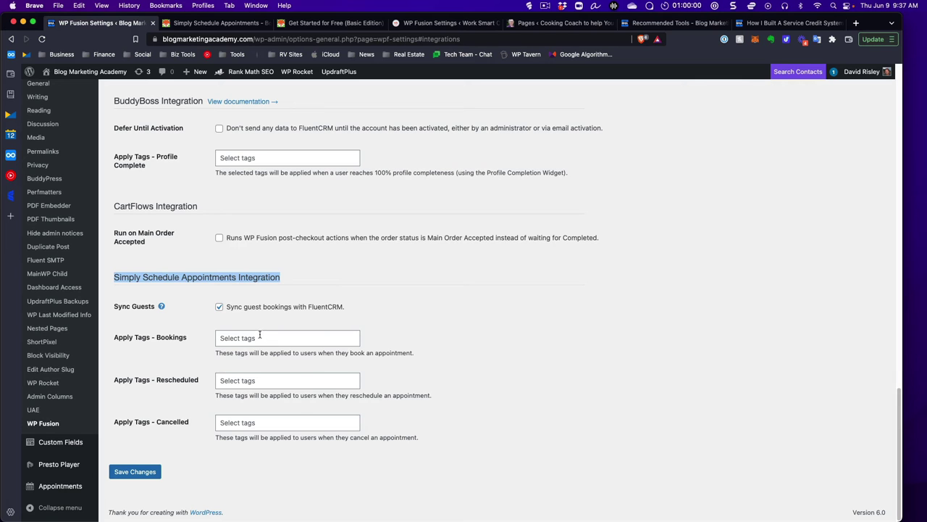
pyautogui.scroll(15, 272, 373)
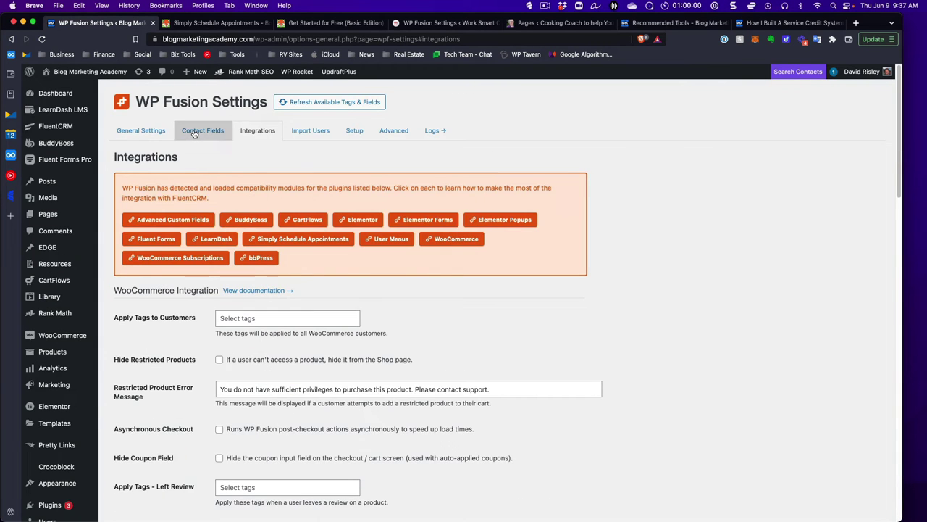
# Show WP Fusion's Contact Fields and the Simply Schedule Appointments fields like Phone and Appointment Start Date.
pyautogui.click(203, 125)
pyautogui.scroll(-20, 299, 203)
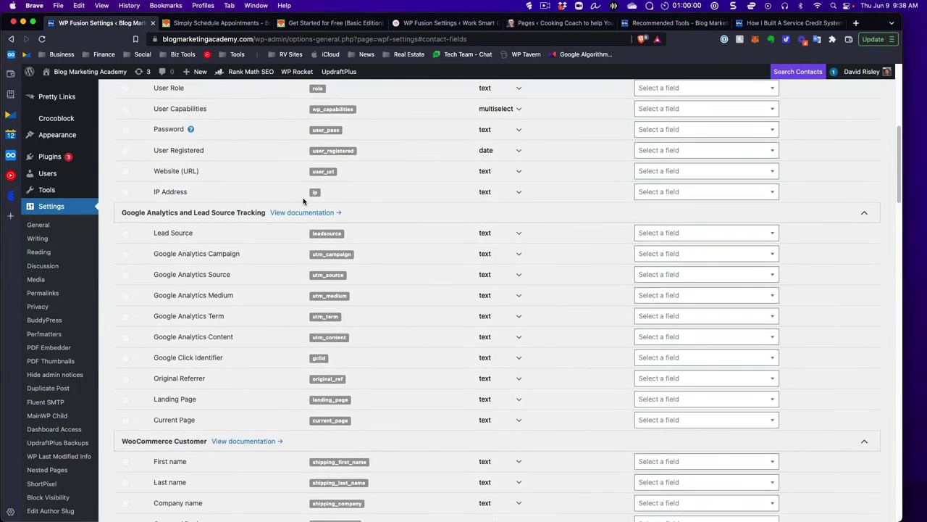
pyautogui.scroll(-10, 305, 216)
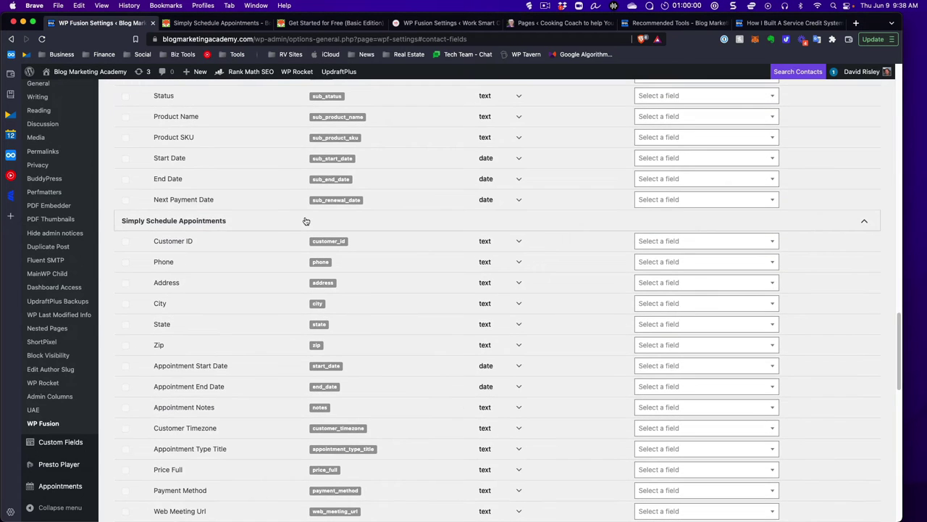
pyautogui.scroll(-2, 292, 236)
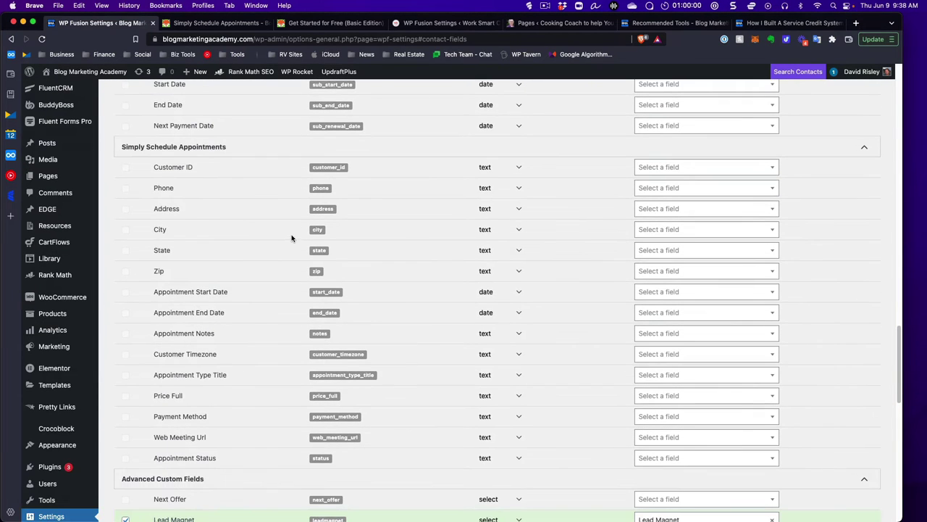